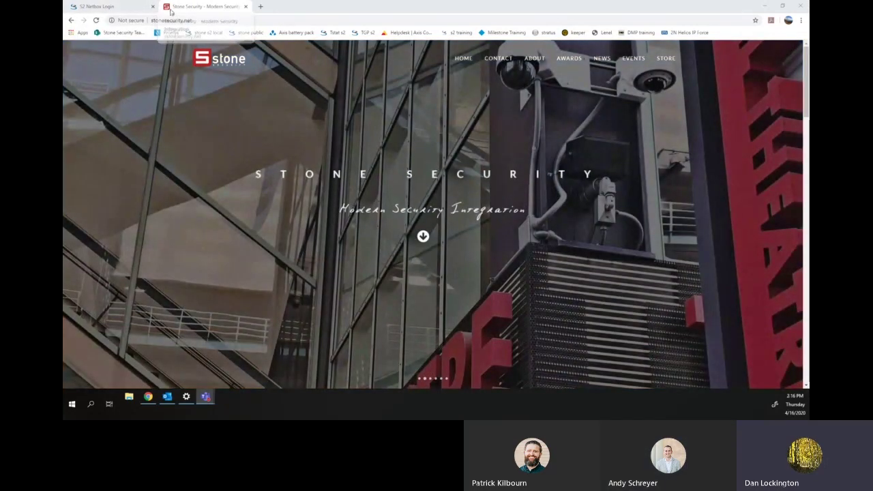
- Log in to S2 NetBox with the user name and password
left_click(144, 14)
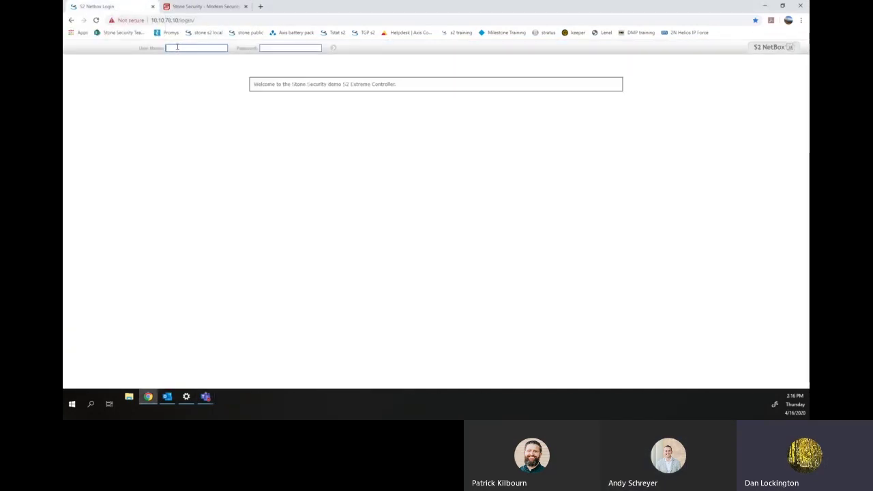
type("dan")
key("Tab")
type("••••••••")
key("Return")
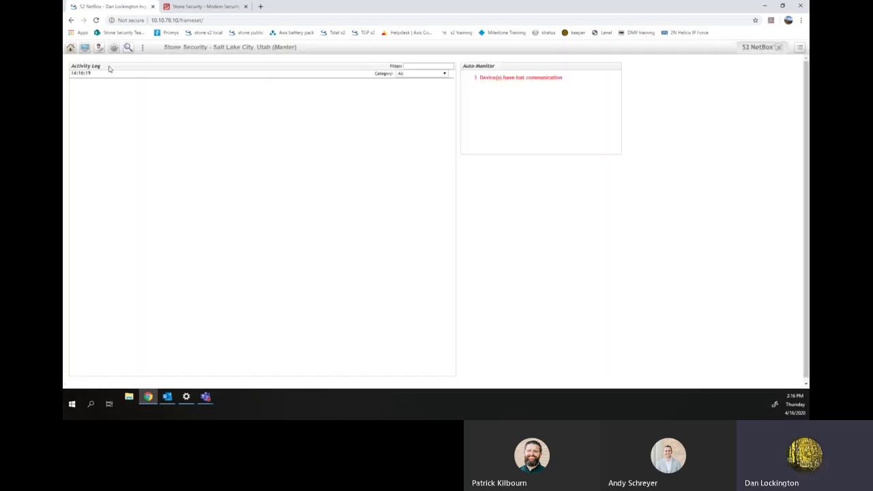
- Go to Administration > Reports > History > Access History
left_click(100, 47)
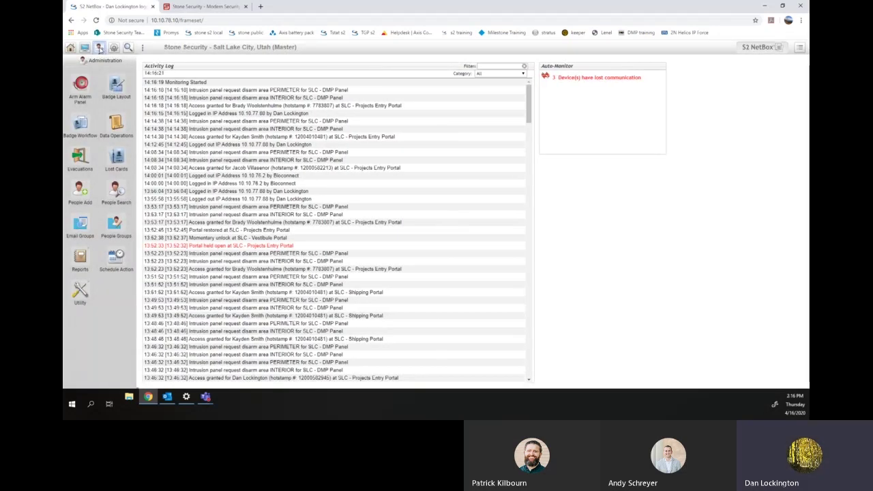
left_click(81, 259)
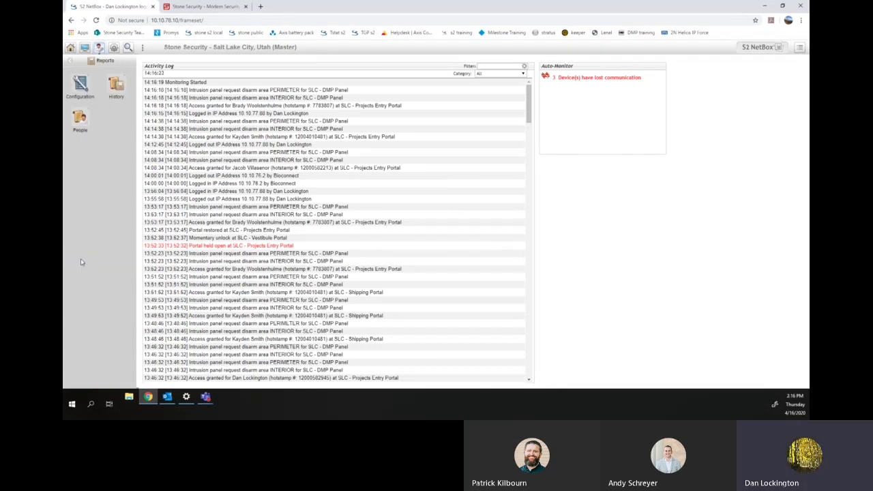
left_click(117, 84)
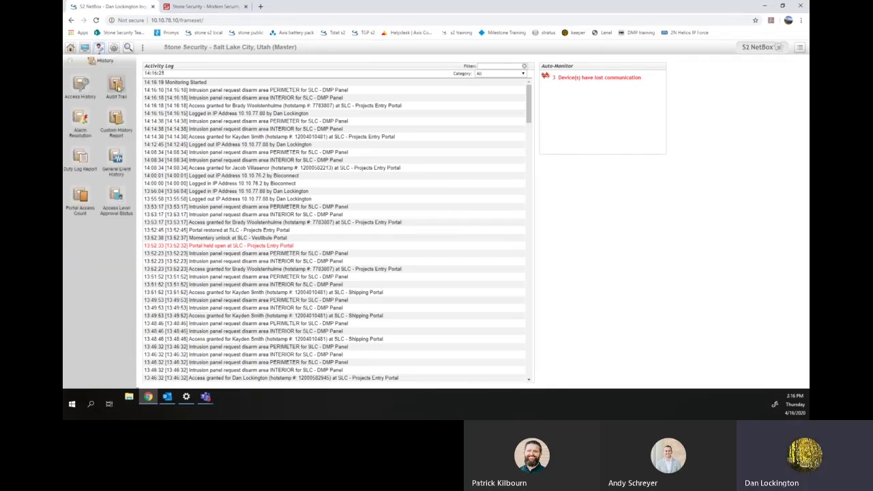
left_click(80, 85)
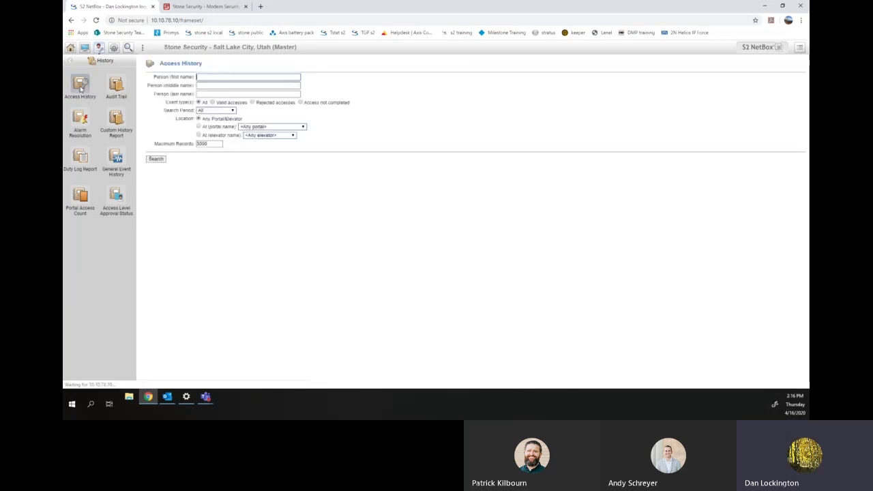
- Enter the person's first name, keep all event types, and set the period to Today
left_click(209, 76)
type("dan")
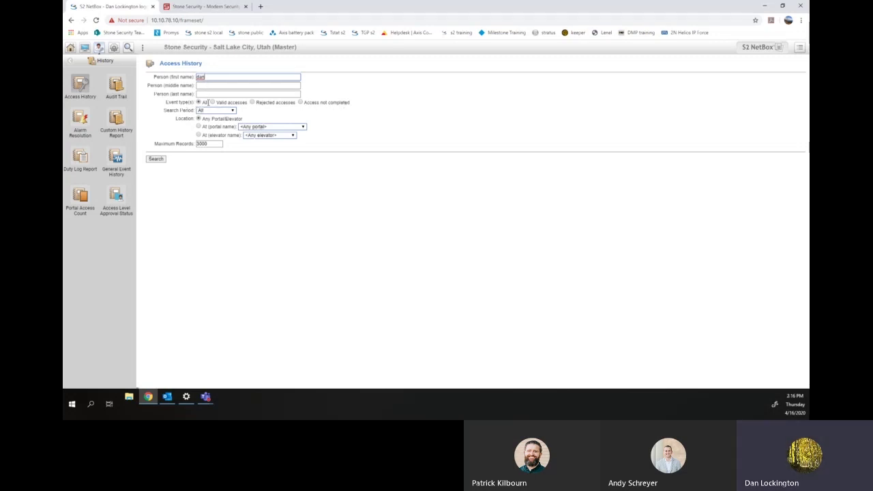
left_click(206, 102)
left_click(232, 111)
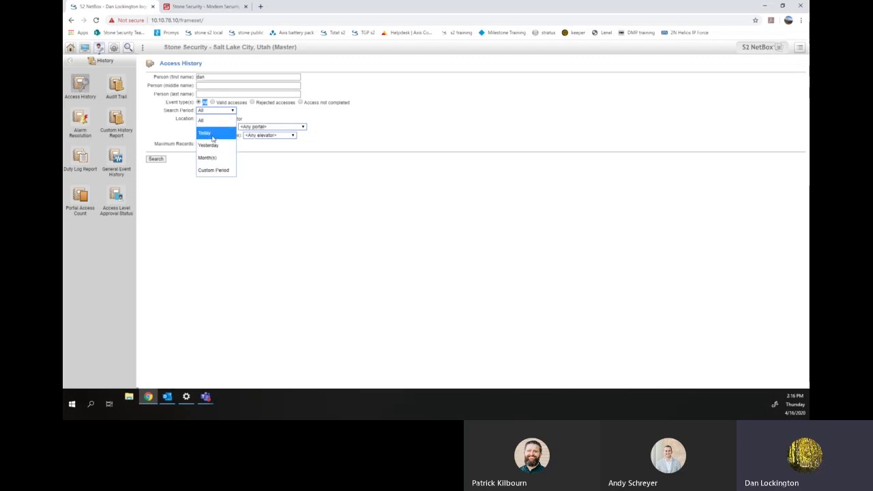
left_click(213, 134)
- Try the Month(s) and Custom Period options, then settle back on Month(s)
left_click(232, 111)
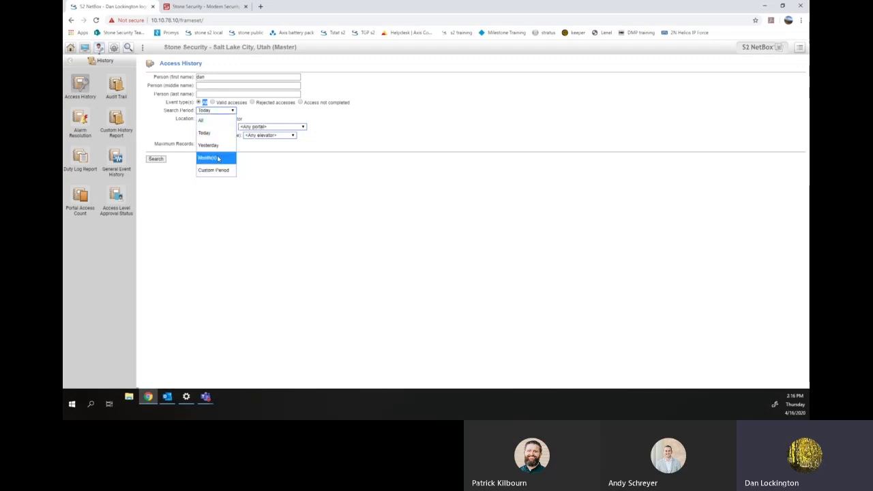
left_click(213, 153)
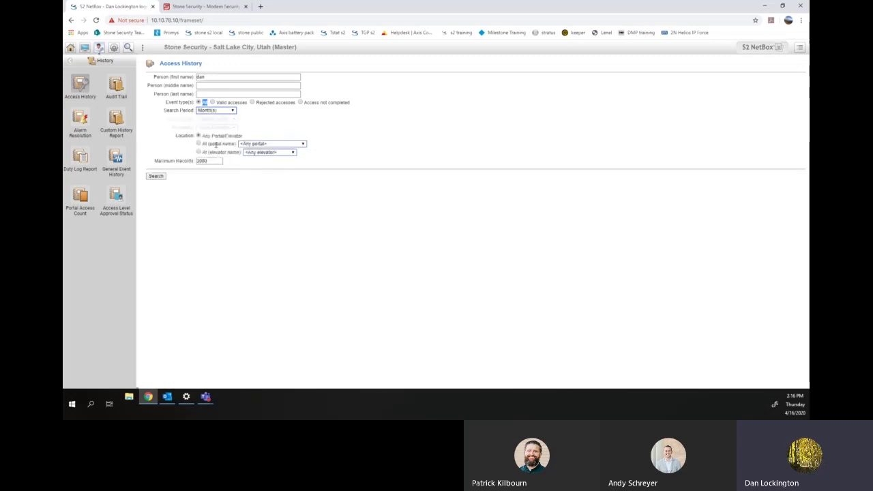
left_click(233, 110)
left_click(227, 170)
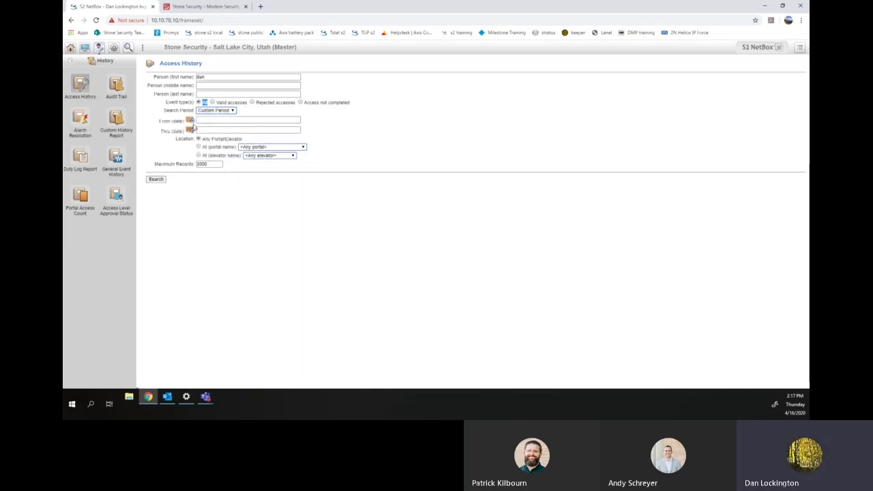
left_click(190, 121)
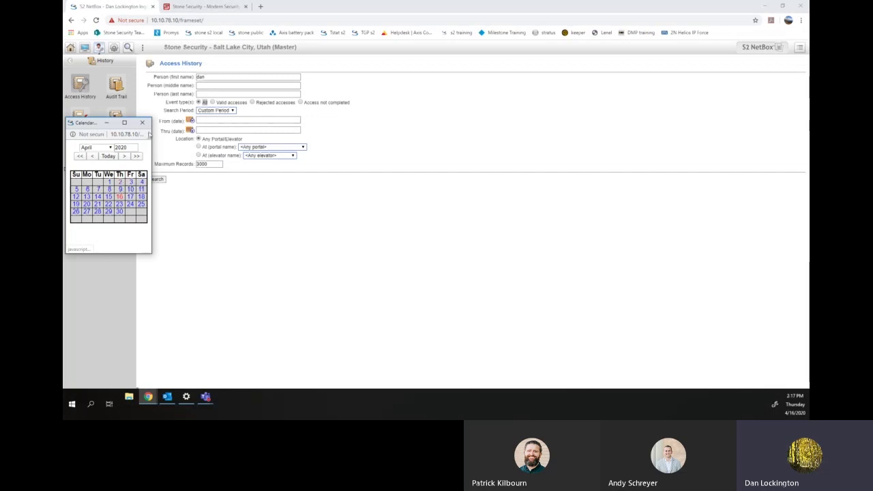
left_click(142, 123)
left_click(232, 111)
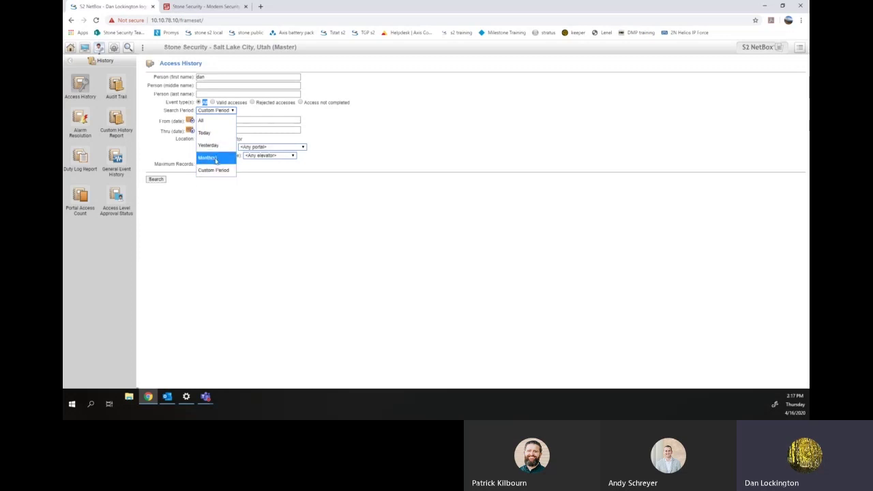
left_click(217, 157)
- Set the month range from JANUARY to APRIL
left_click(234, 119)
left_click(209, 142)
left_click(234, 127)
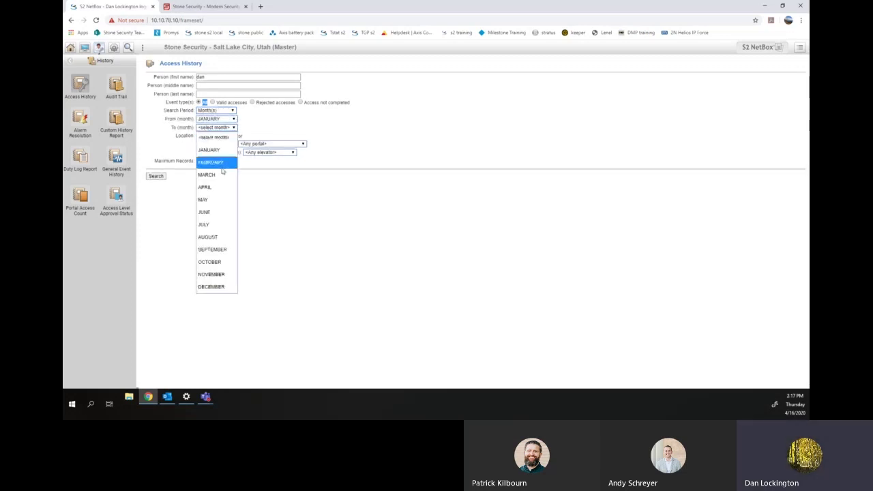
left_click(209, 187)
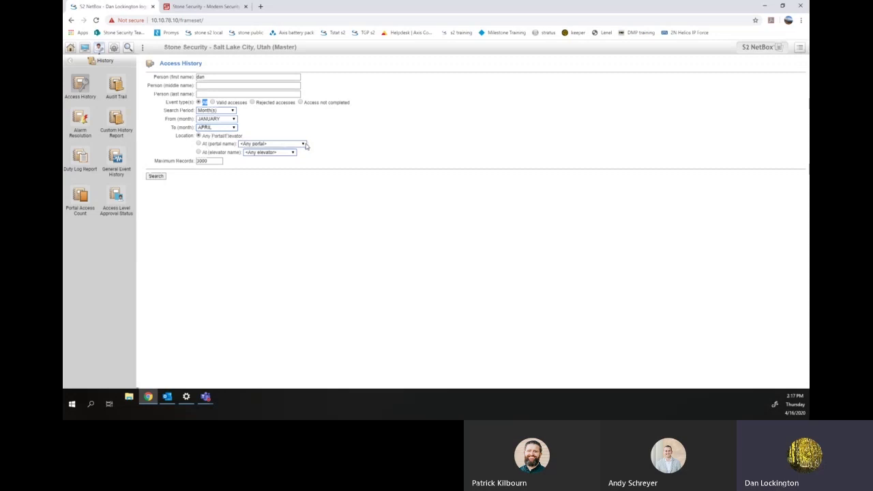
- Keep Any Portal/Elevator as the location and run the search
left_click(224, 143)
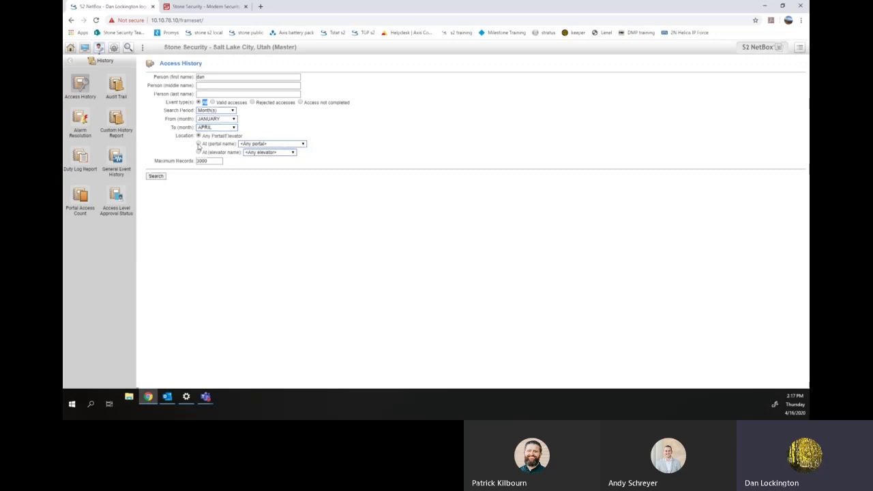
left_click(303, 144)
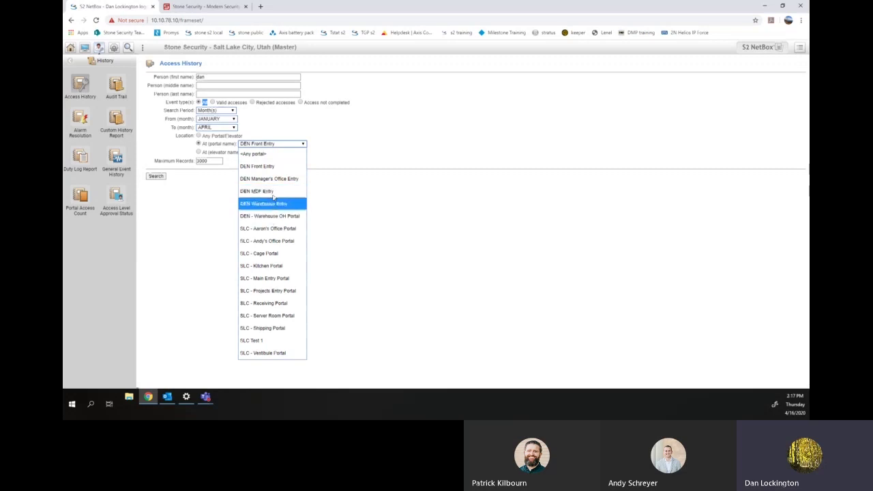
left_click(288, 145)
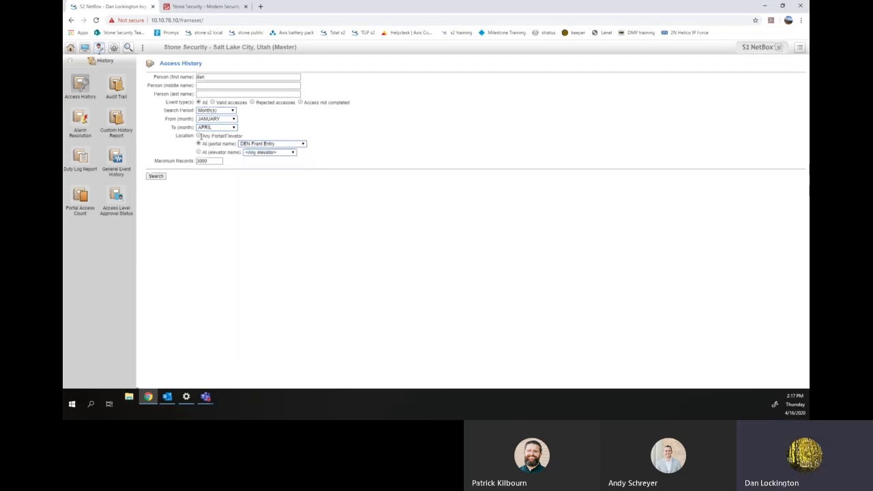
left_click(199, 136)
left_click(156, 178)
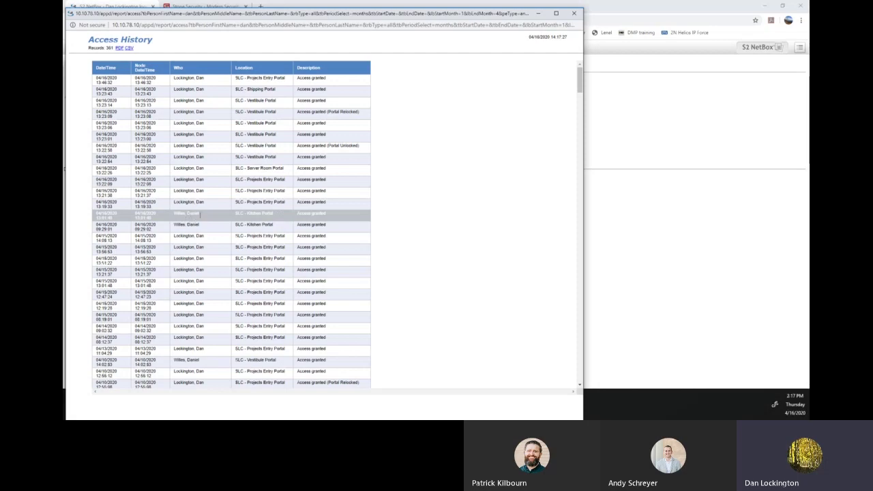
- Scroll through the 361-record January–April access report and close its window
scroll(211, 217, "down", 5)
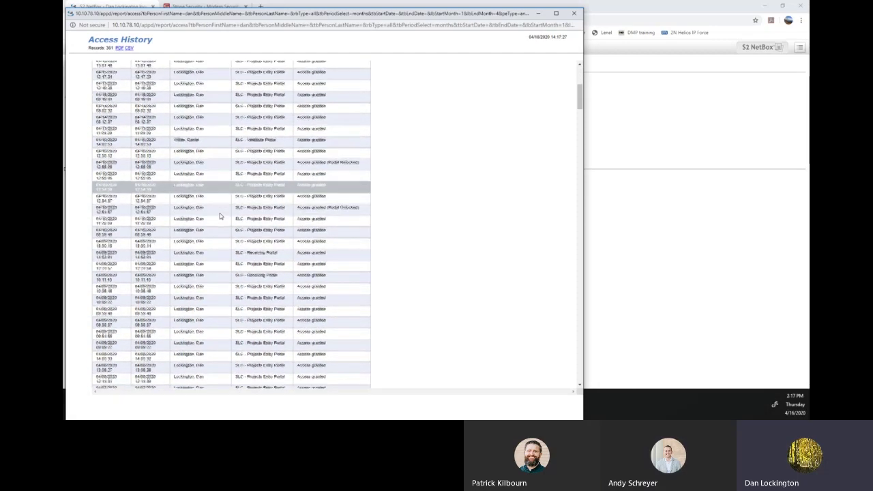
scroll(226, 221, "down", 5)
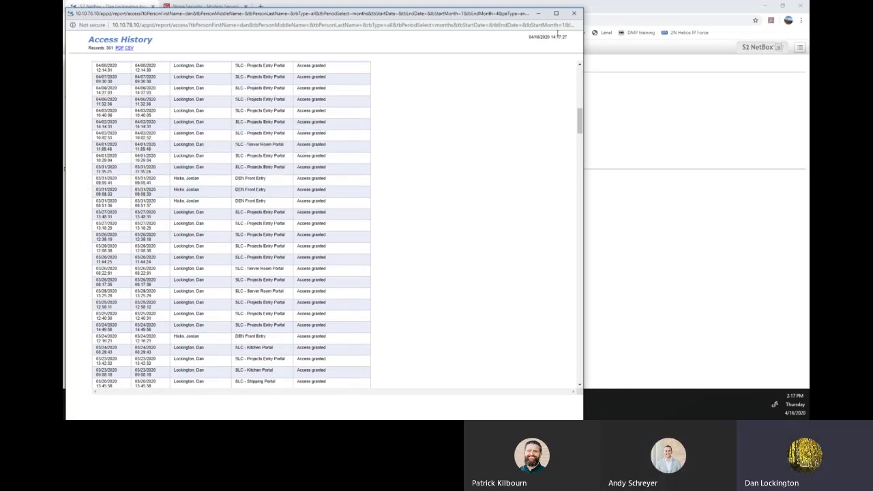
left_click(575, 14)
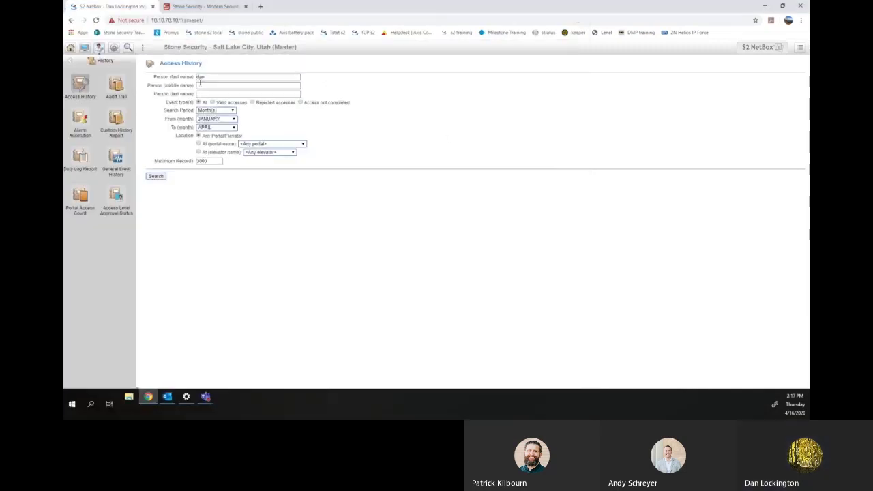
- Replace the first-name filter with the person's last name and rerun the search
key("BackSpace")
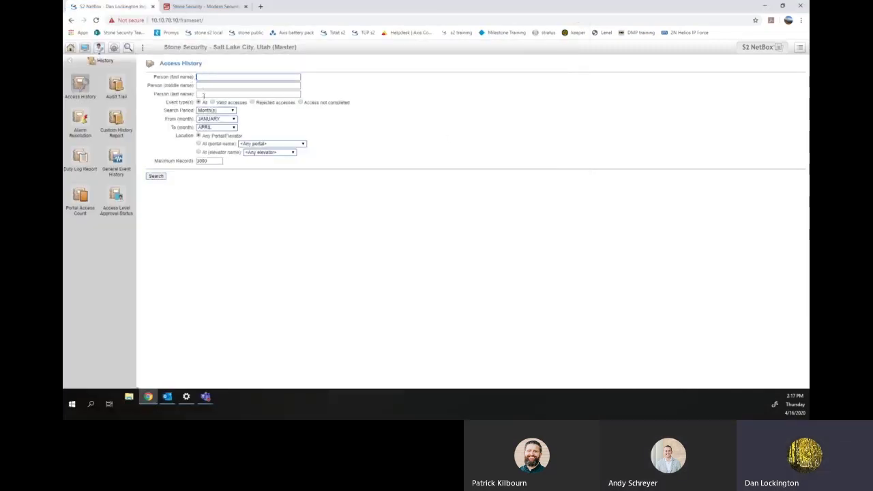
left_click(203, 94)
type("lockington")
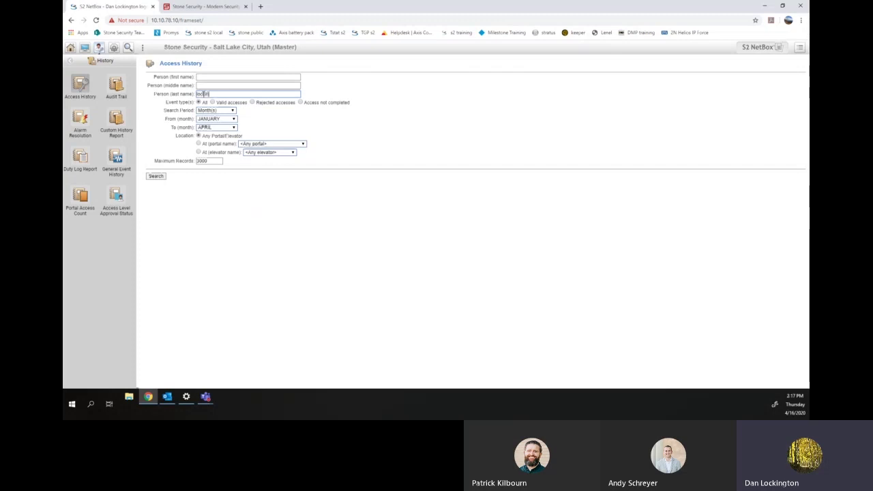
left_click(156, 176)
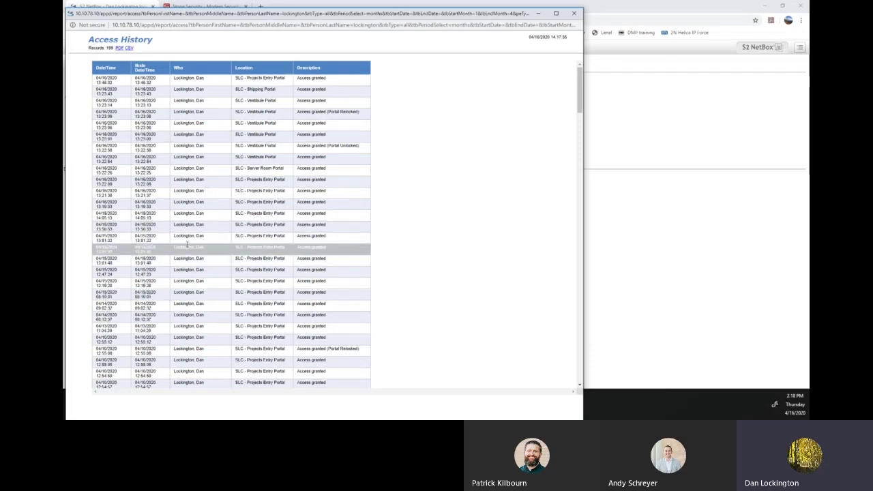
- Scroll through the last-name access report and close it
scroll(189, 257, "down", 2)
scroll(190, 257, "down", 12)
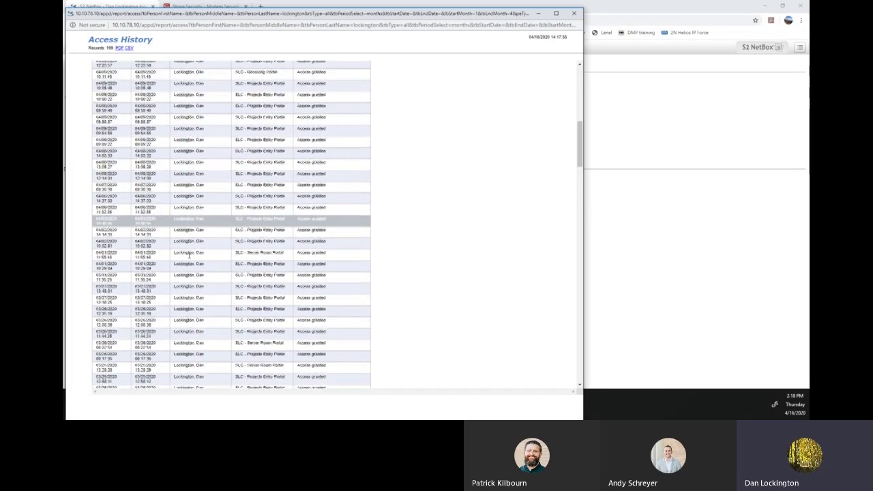
scroll(193, 256, "up", 5)
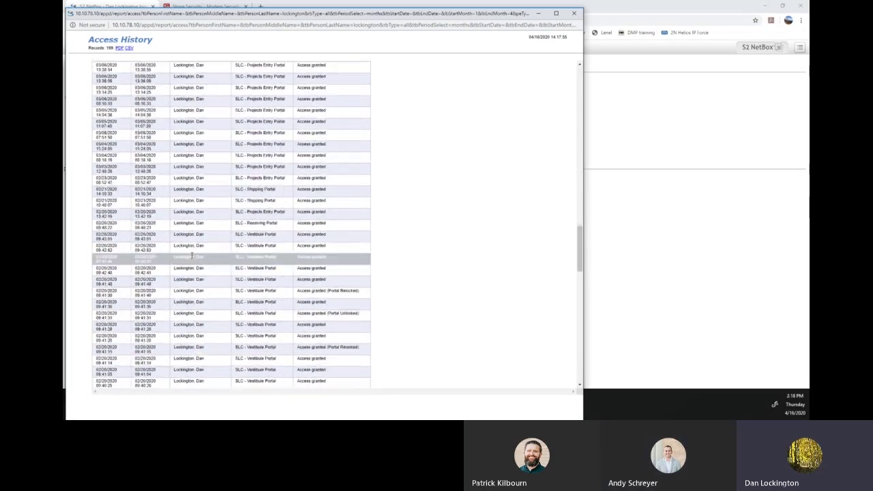
scroll(192, 252, "up", 4)
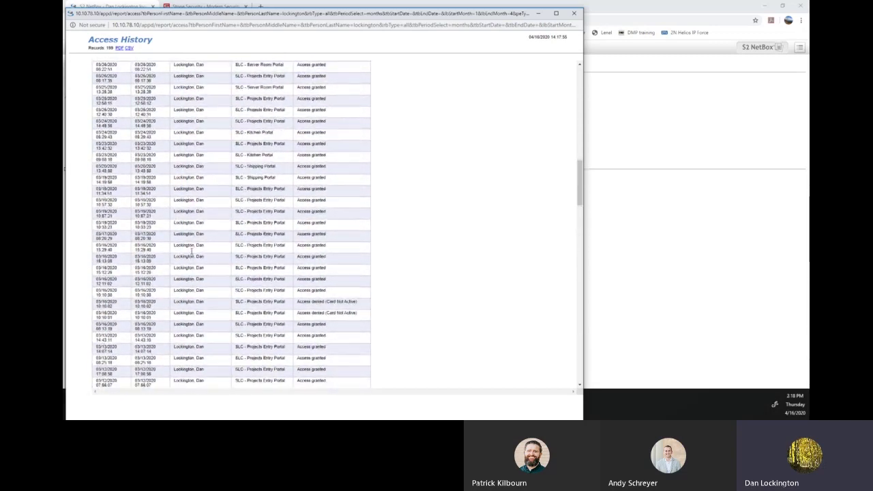
left_click(576, 15)
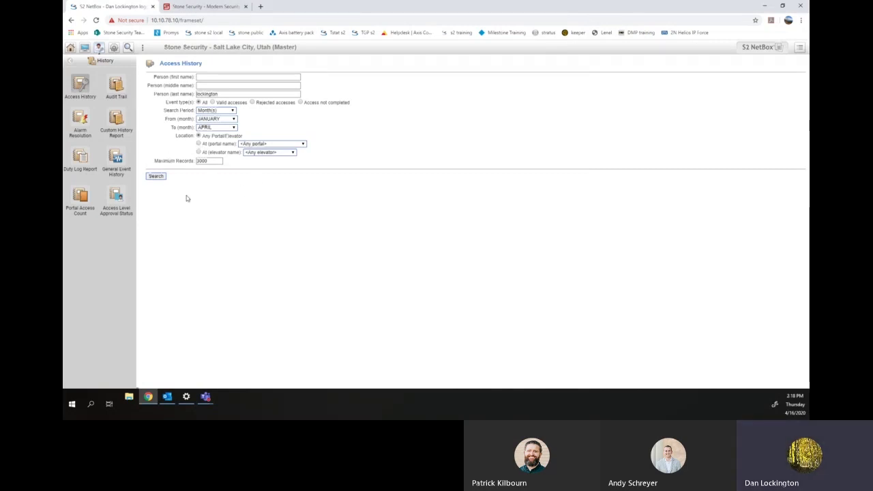
- Search for the person by last name in People Search
left_click(72, 61)
left_click(73, 62)
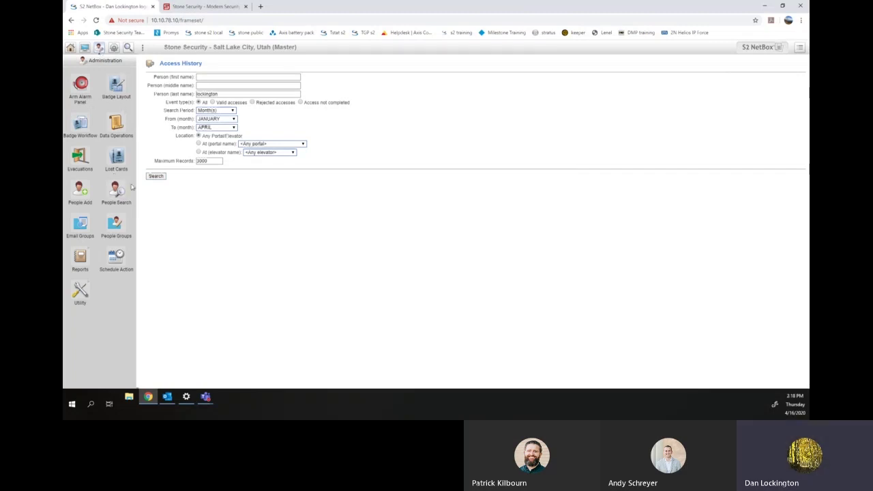
left_click(117, 191)
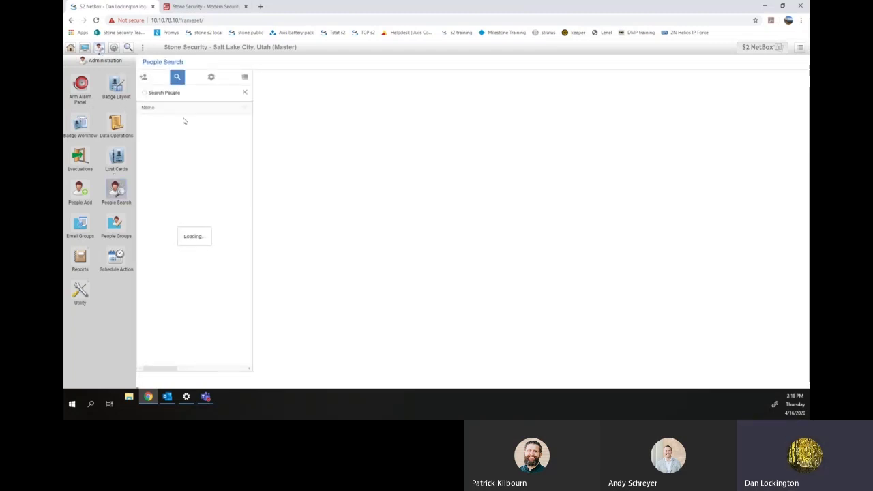
left_click(164, 93)
type("lock")
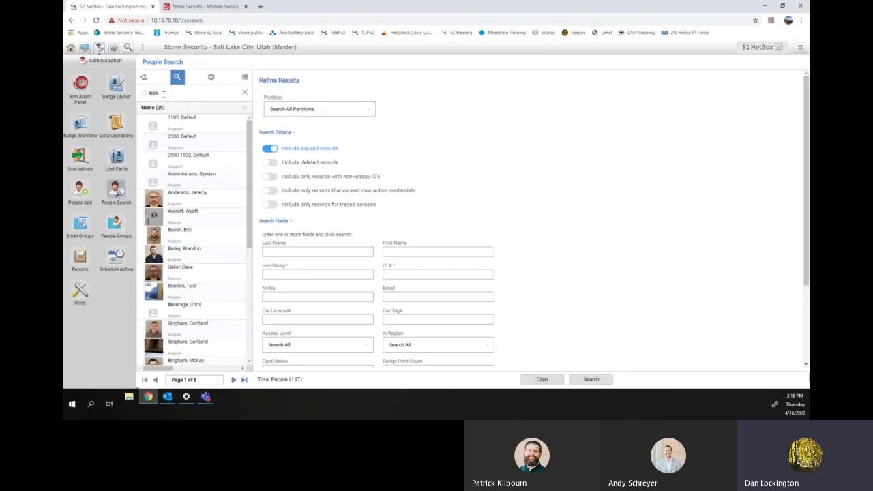
type("ington")
key("Return")
- Open the person's record and review the Recent Activity log
left_click(214, 126)
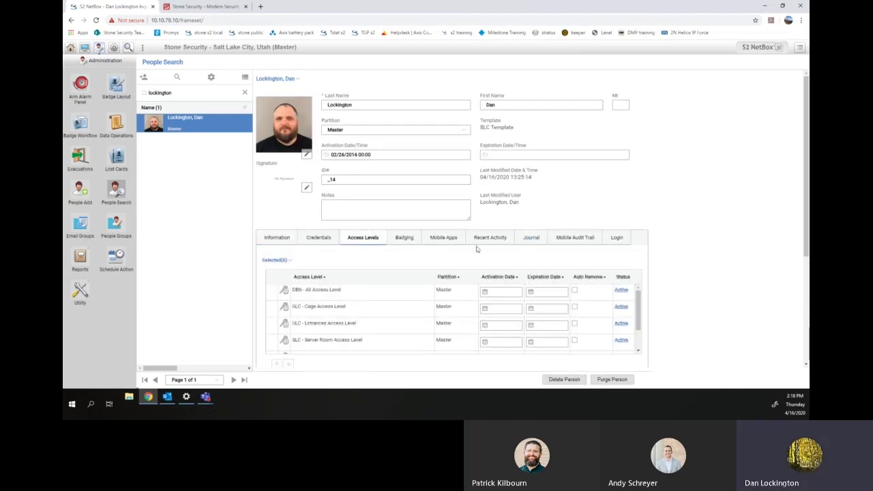
left_click(490, 237)
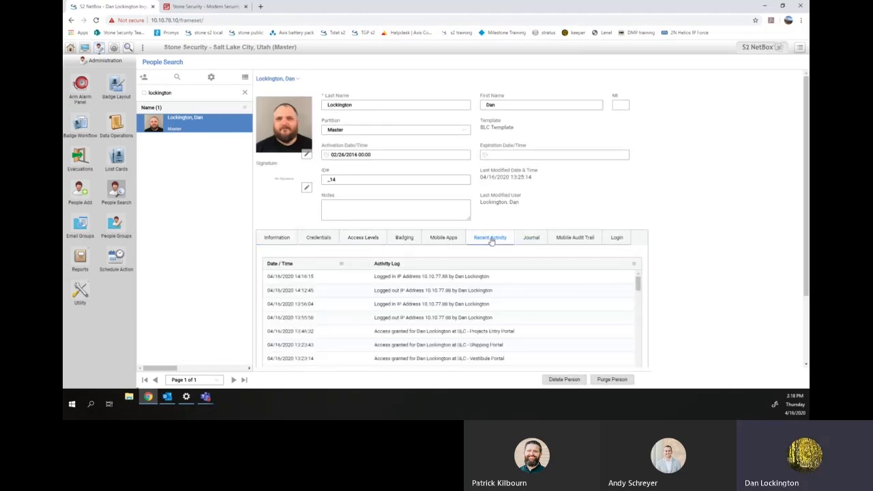
scroll(523, 287, "down", 5)
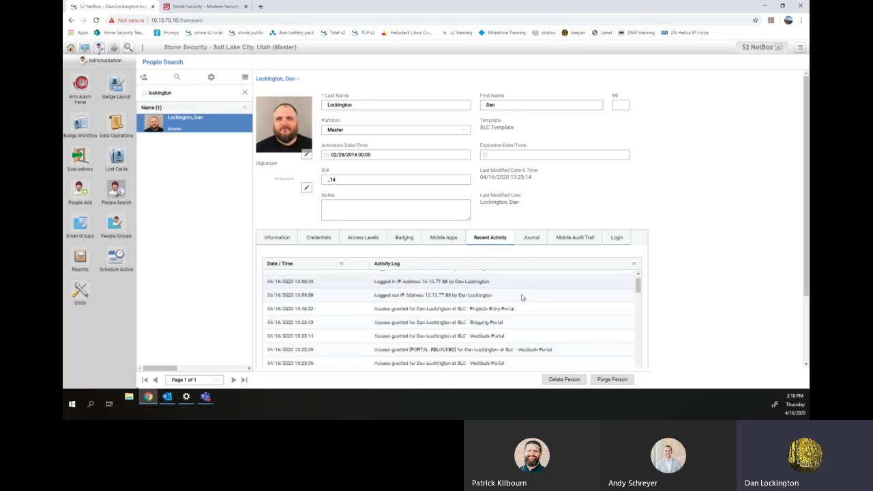
scroll(521, 298, "down", 10)
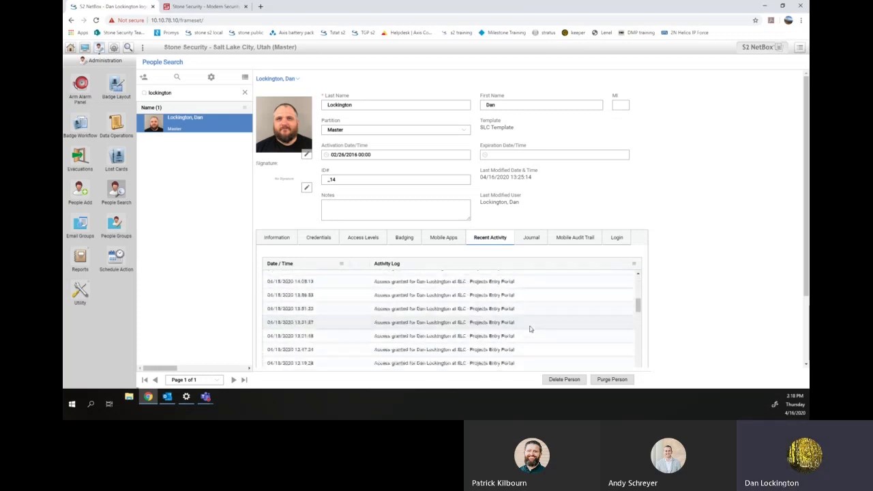
scroll(523, 352, "up", 15)
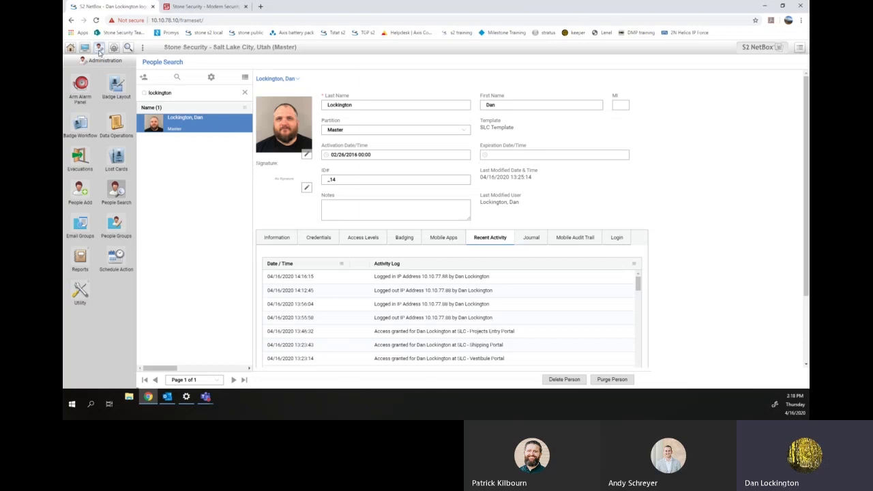
- Run an all-periods Access History search by first name and close the 3000-record report
left_click(79, 257)
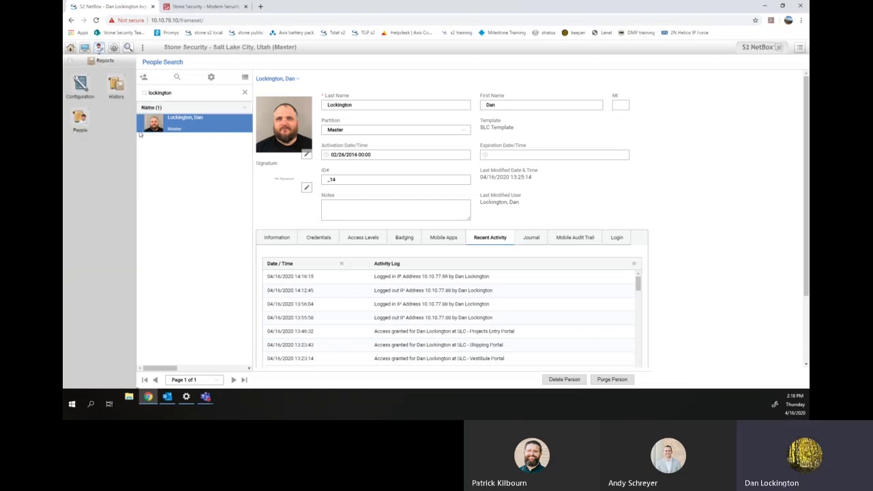
left_click(116, 84)
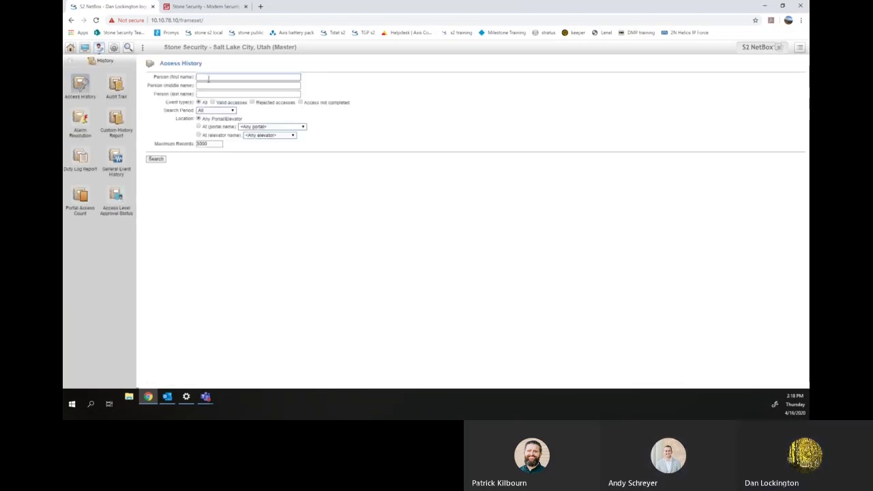
type("dan")
left_click(155, 158)
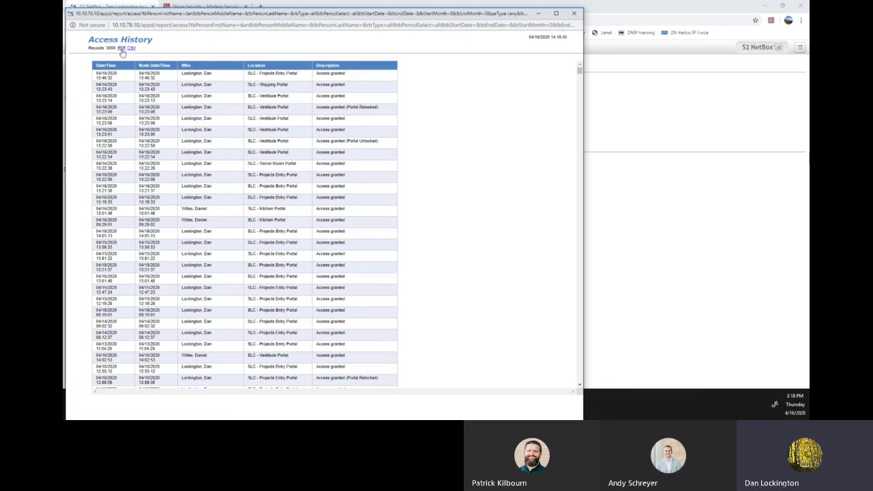
left_click(575, 15)
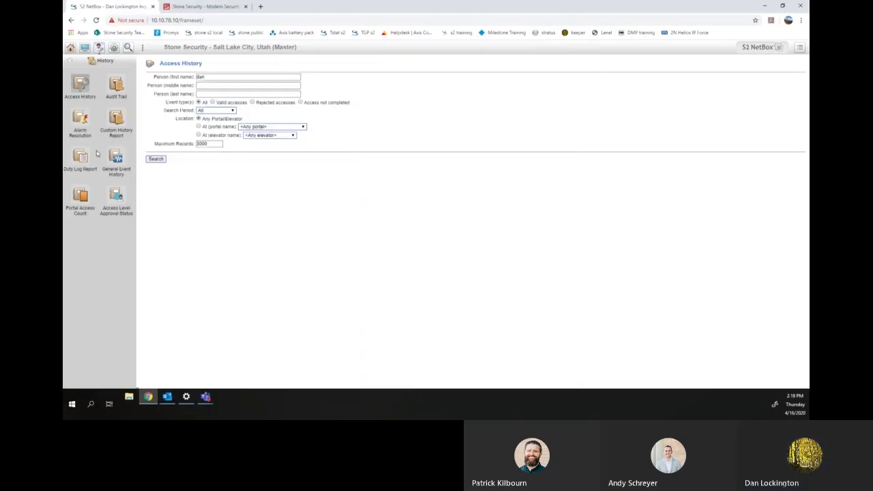
left_click(70, 61)
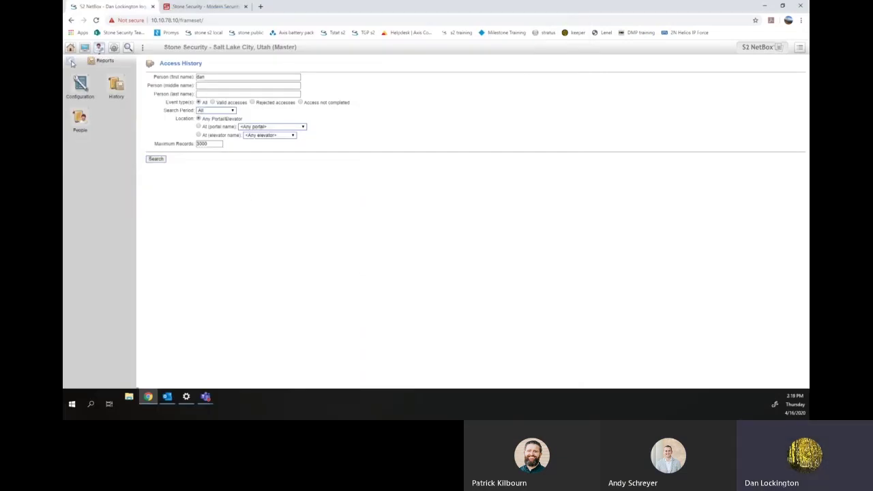
left_click(99, 112)
left_click(120, 193)
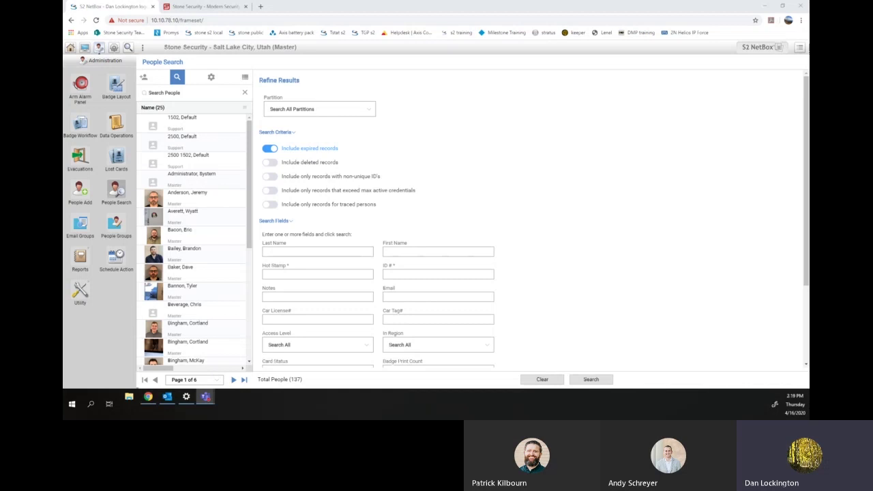
left_click(80, 258)
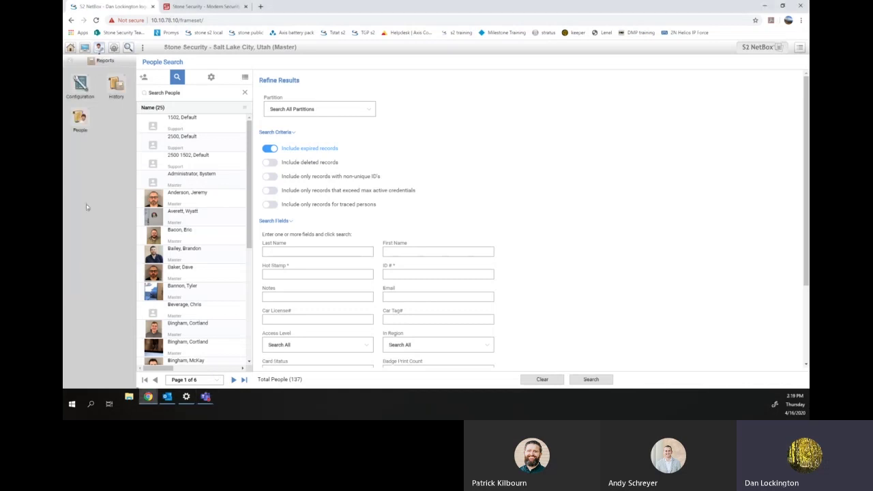
left_click(116, 83)
left_click(83, 88)
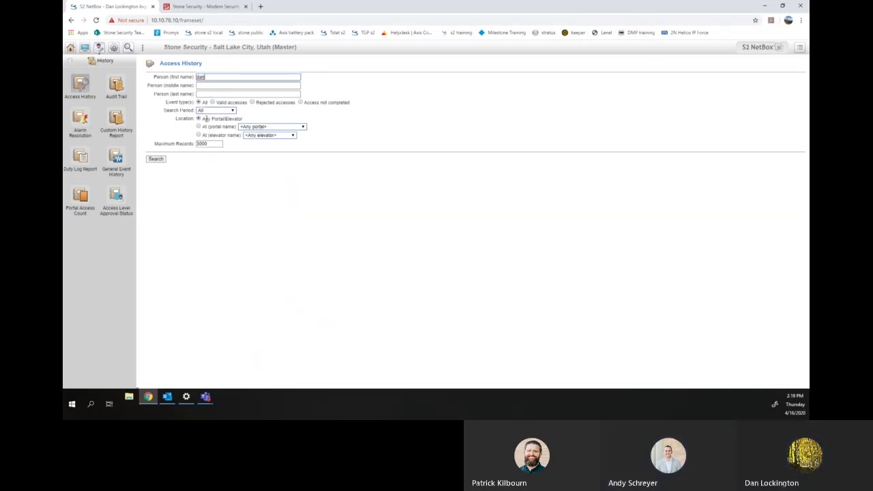
- Rerun the report with Search Period set to Today and close the 14-record result
left_click(157, 159)
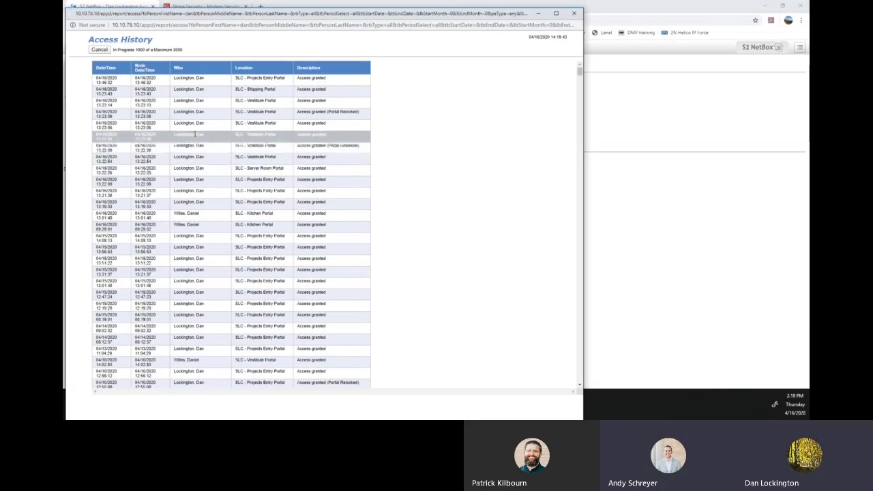
left_click(574, 13)
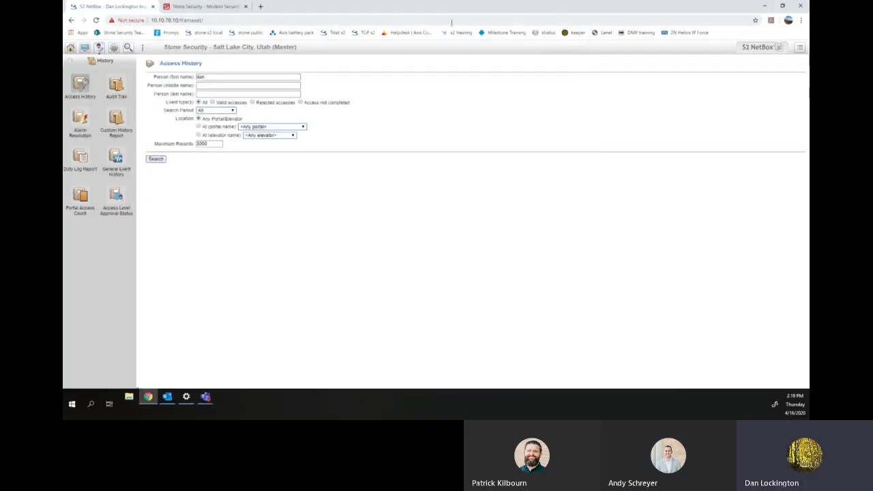
left_click(229, 112)
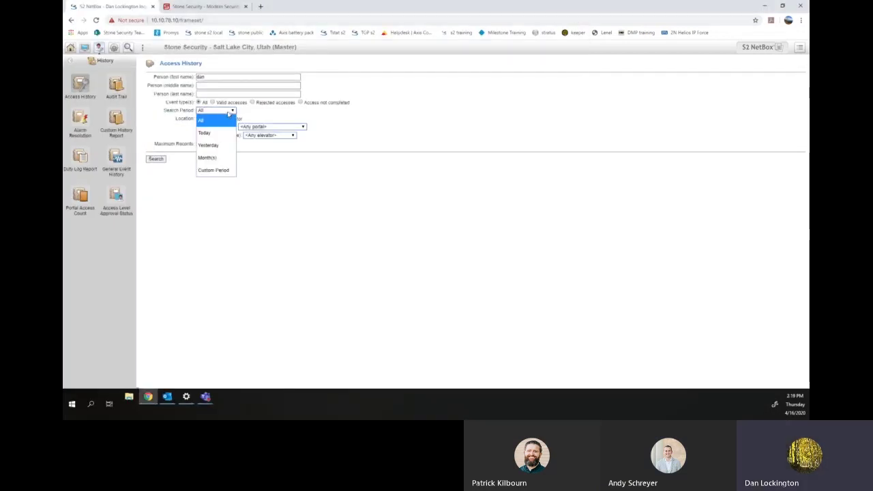
left_click(214, 134)
left_click(157, 161)
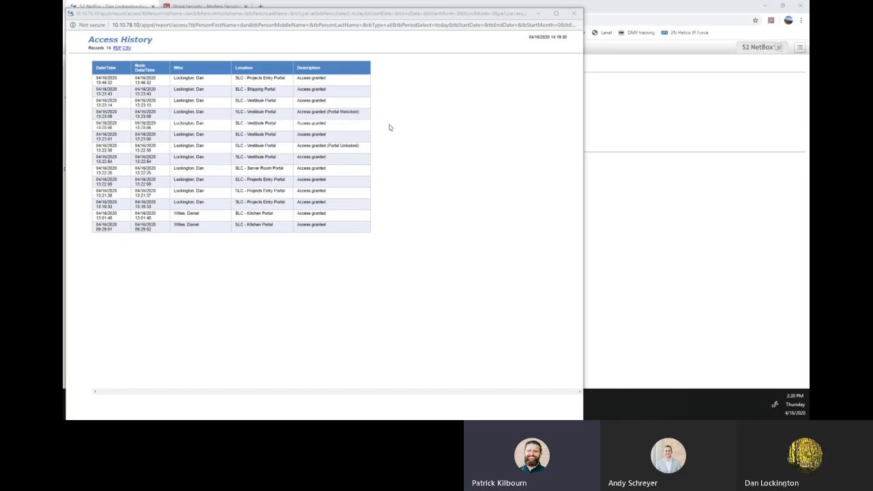
left_click(574, 12)
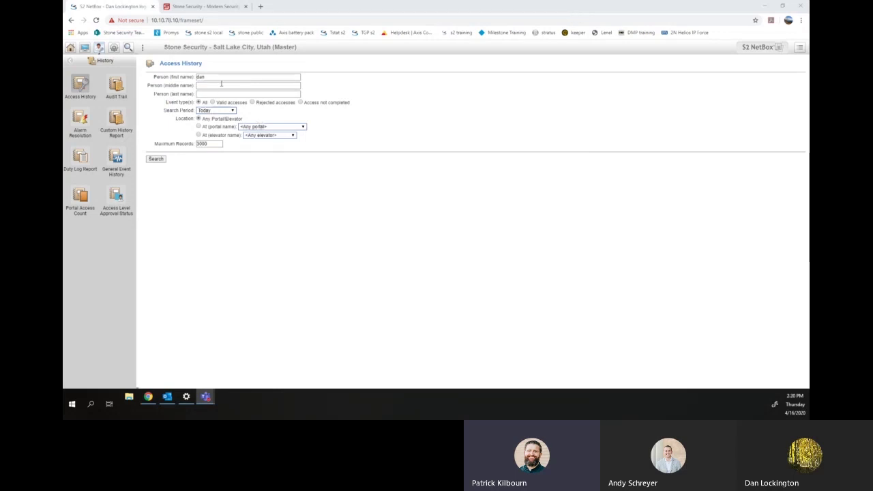
- Replace the first name with another person's and run today's report, which returns 0 records
double_click(195, 77)
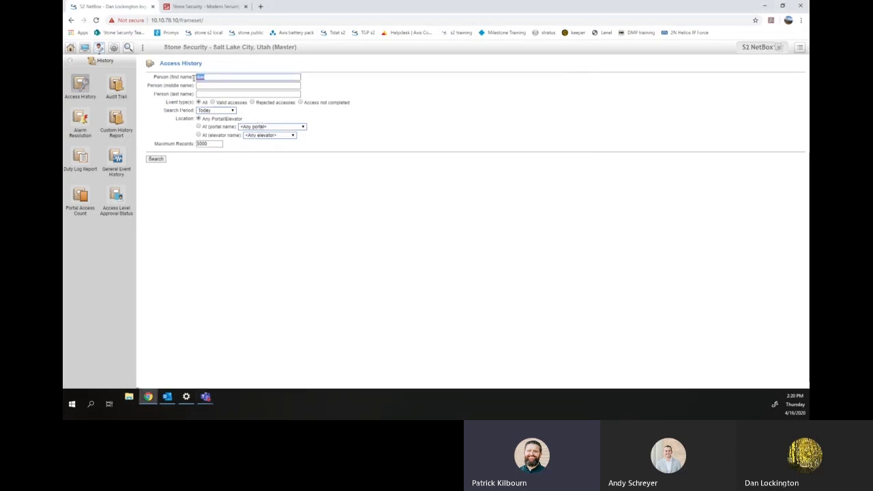
type("pat")
left_click(161, 159)
left_click(157, 160)
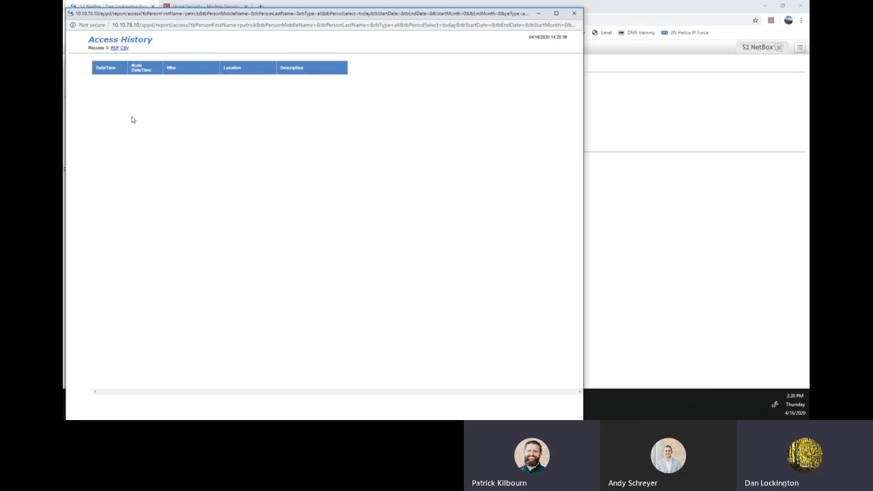
left_click(575, 14)
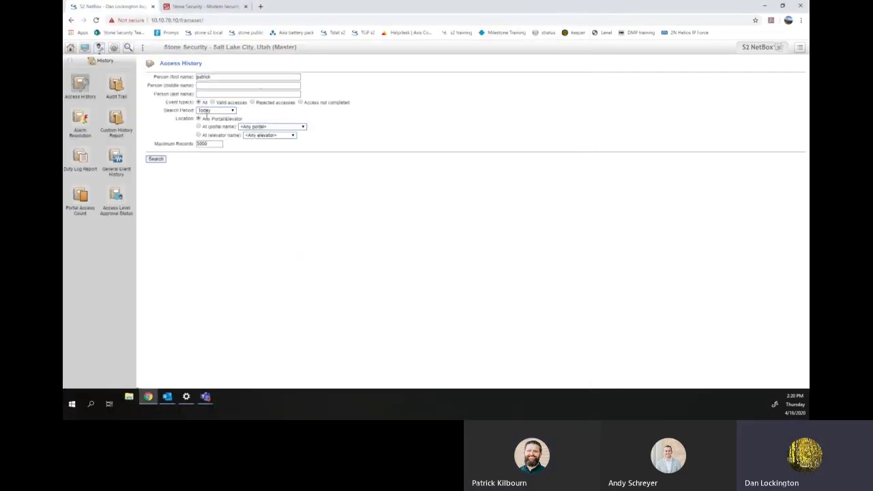
left_click(232, 110)
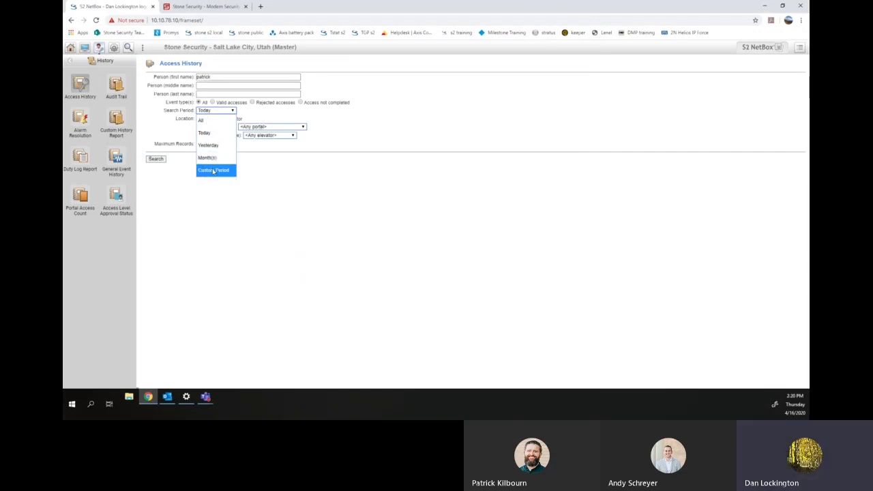
- Switch to Custom Period with a start date of 3/16/2020
left_click(214, 171)
left_click(190, 122)
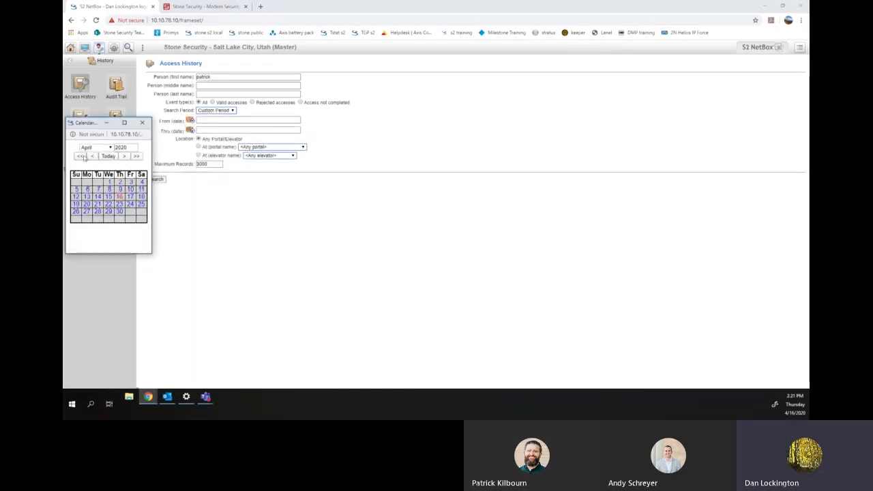
left_click(92, 156)
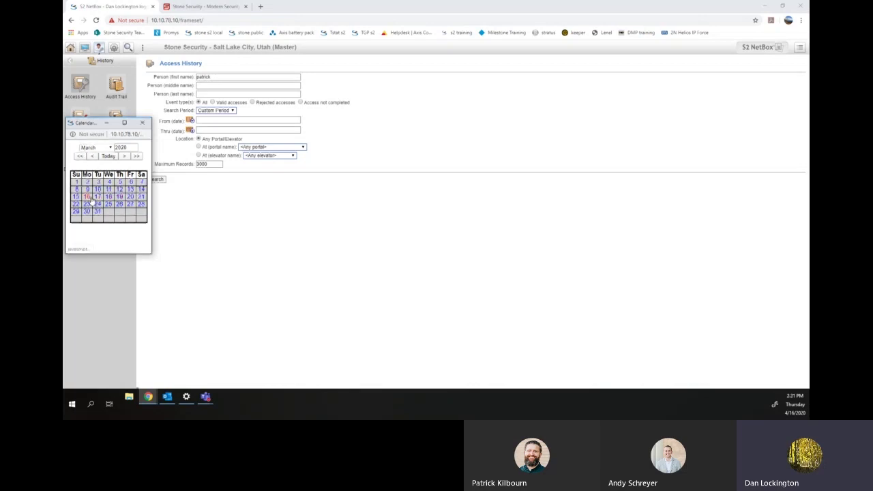
left_click(88, 197)
- Set the end date to 4/16/2020, run the report, and close the 4-record result
left_click(191, 130)
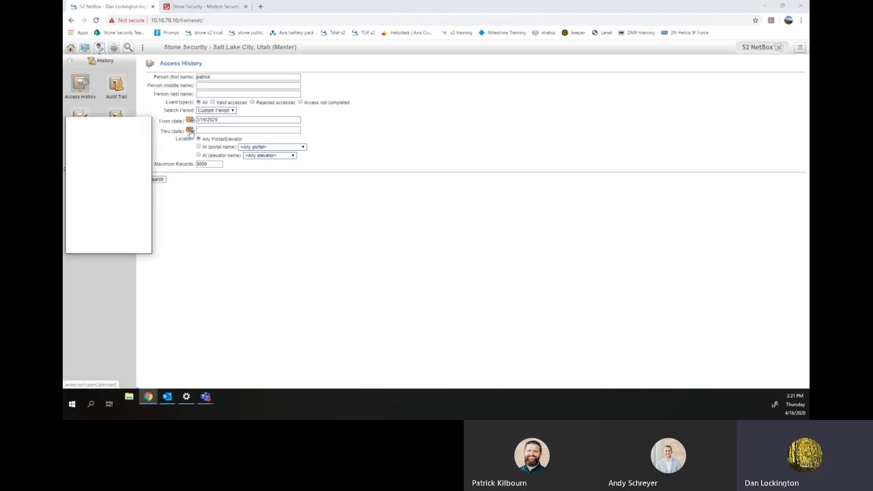
left_click(123, 198)
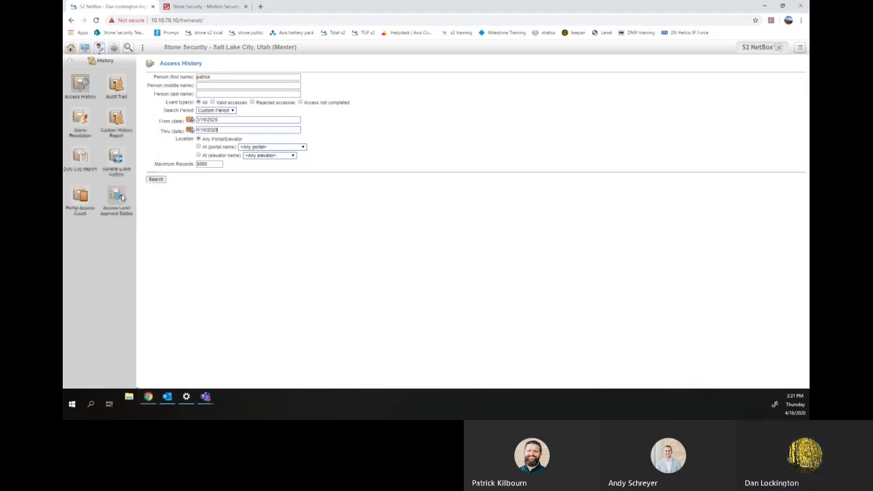
left_click(156, 180)
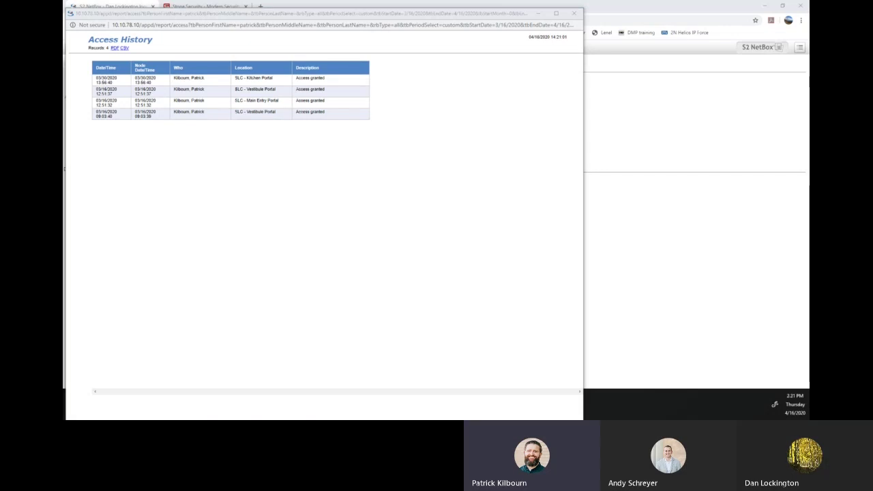
key("ctrl+w")
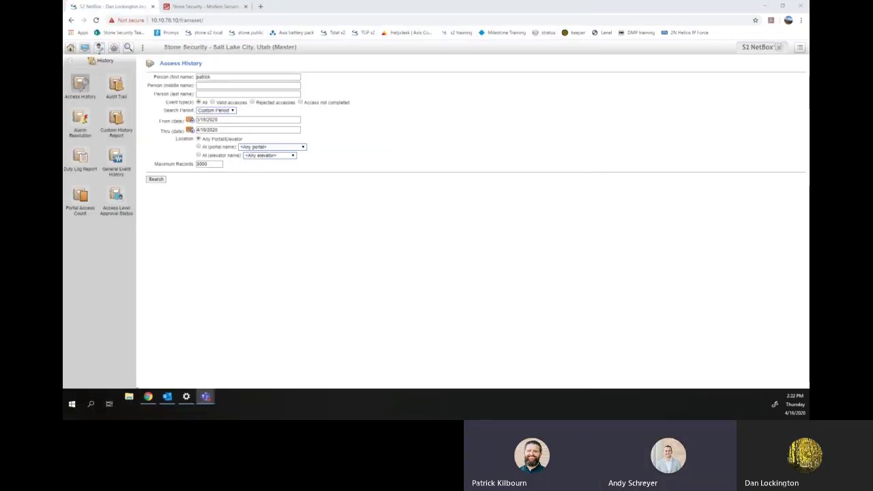